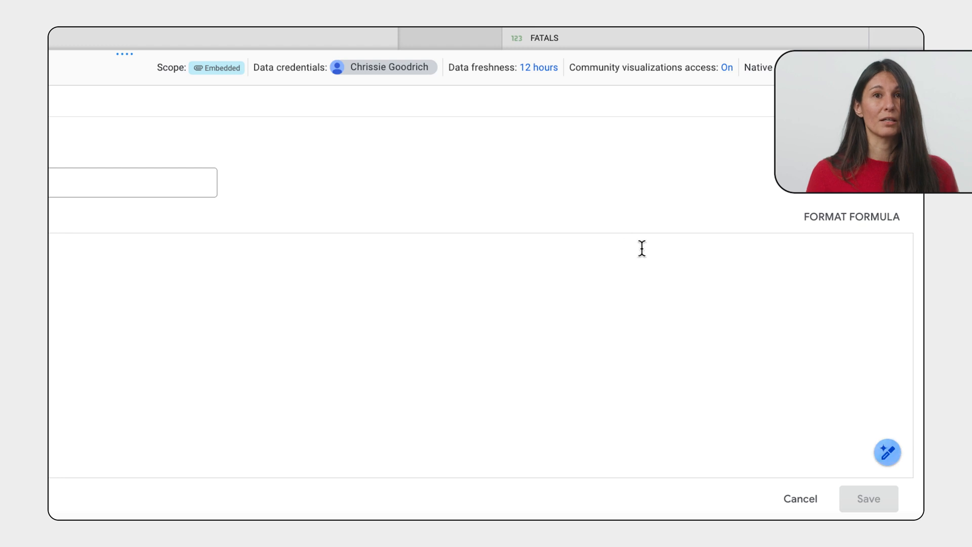
# Open the Gemini formula-writing assistant for the new calculated field
pyautogui.click(886, 453)
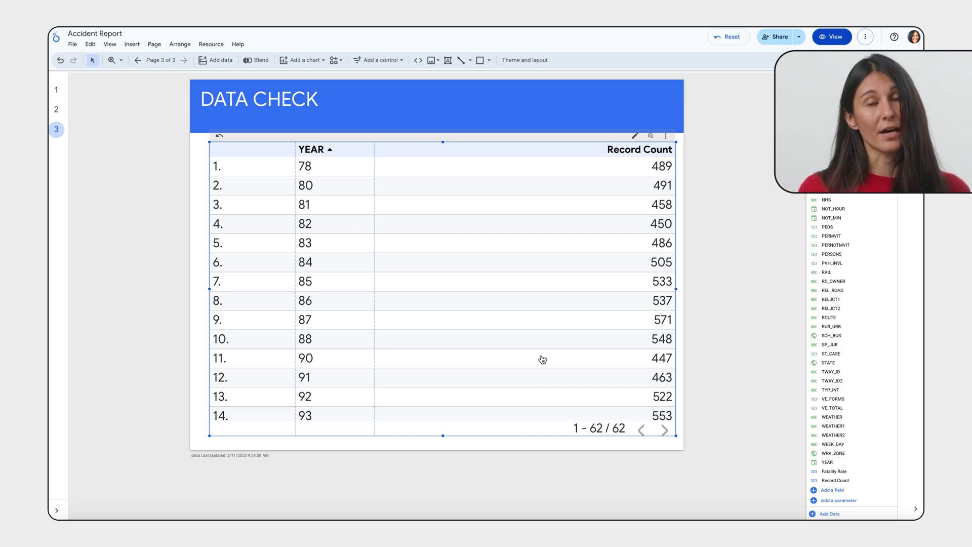
# Check the YEAR values in the table and add a calculated field named DATE_YEAR_CORRECTED to the accident data source
pyautogui.scroll(-5, 542, 360)
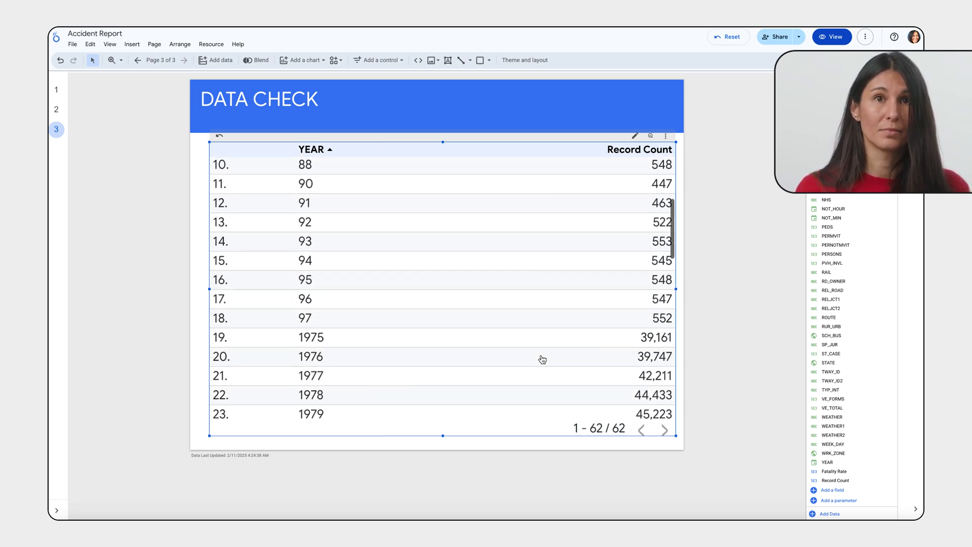
pyautogui.scroll(-2, 542, 359)
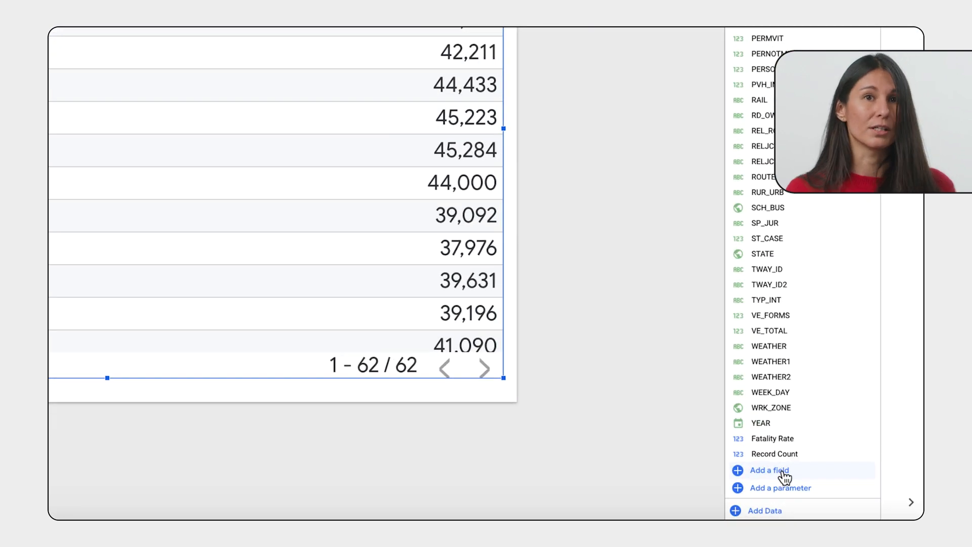
pyautogui.click(840, 491)
pyautogui.click(799, 380)
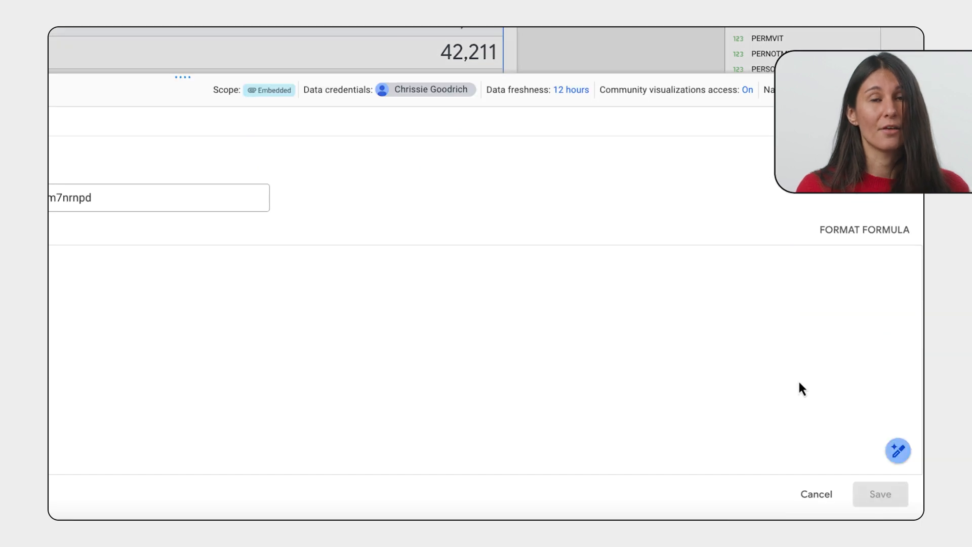
pyautogui.click(261, 196)
pyautogui.write('DATE_YEAR_CORRECTED')
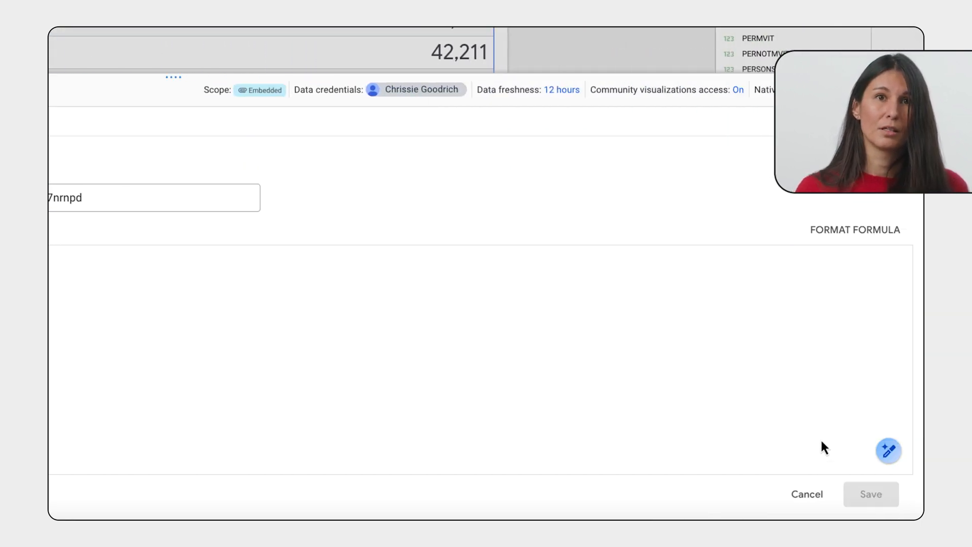
# Have Gemini write the formula YEAR(DATE_PARTITION) by asking it to get the year from date partition, and save the field
pyautogui.click(889, 453)
pyautogui.write('Get year')
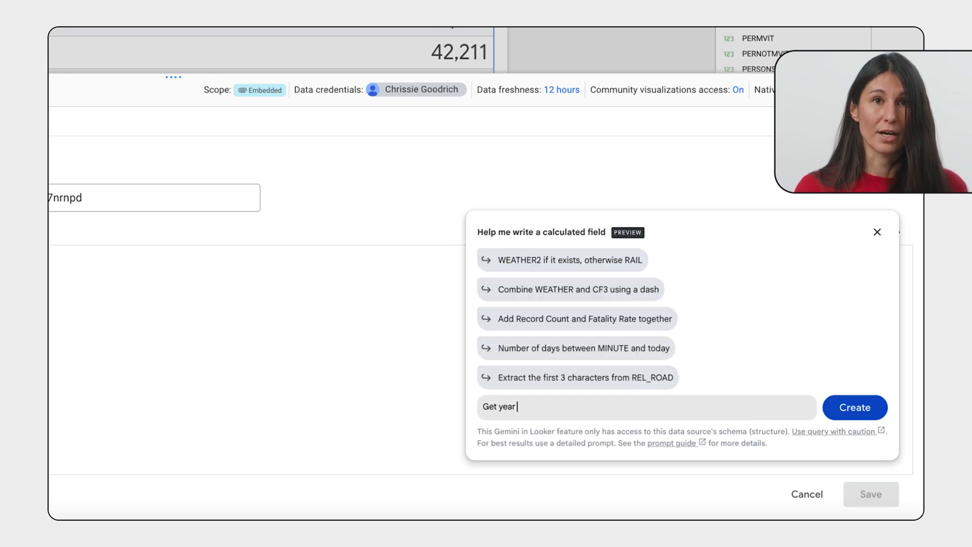
pyautogui.write(' from date partittio')
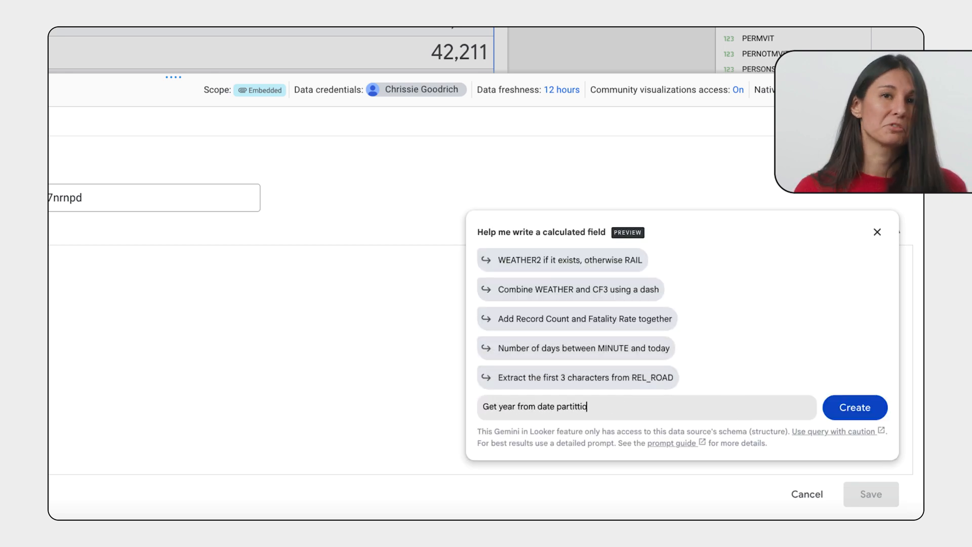
pyautogui.write('n')
pyautogui.press('Return')
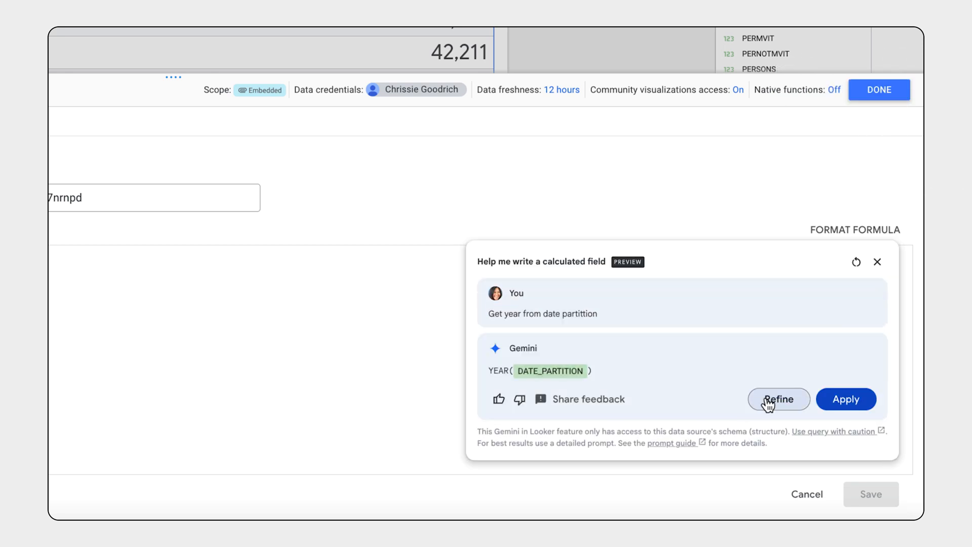
pyautogui.click(842, 399)
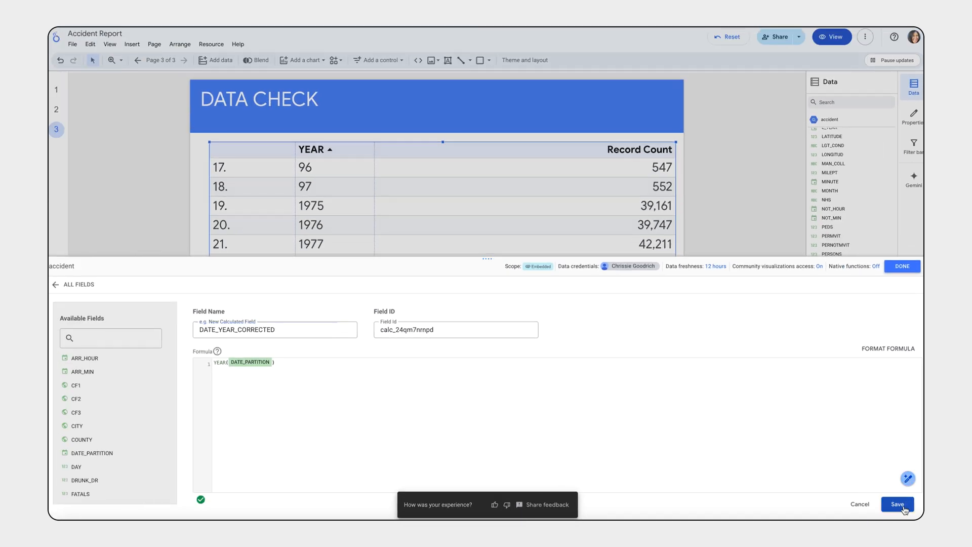
pyautogui.click(898, 505)
pyautogui.click(904, 267)
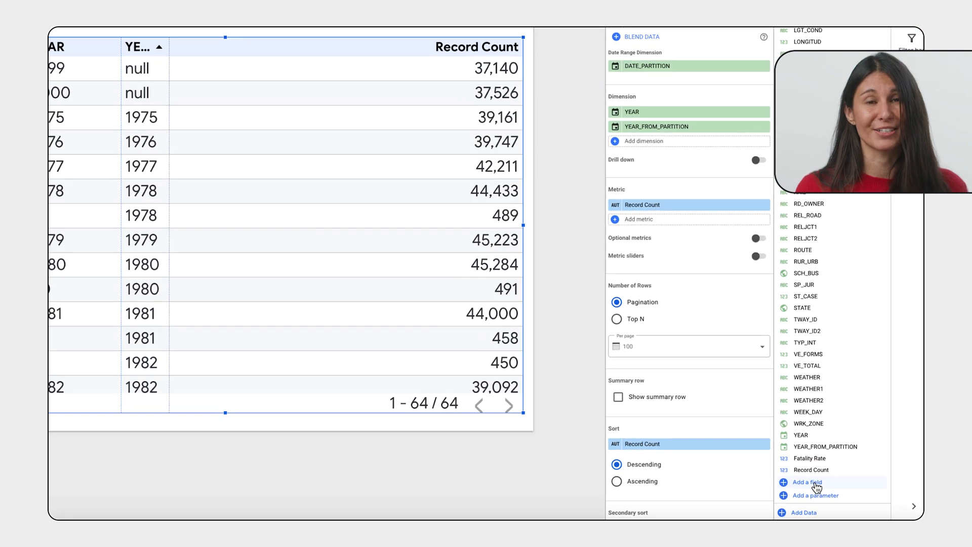
# In a new calculated field, prompt Gemini: "If year is four digits then use it to make a date if not then use date partition"
pyautogui.click(832, 490)
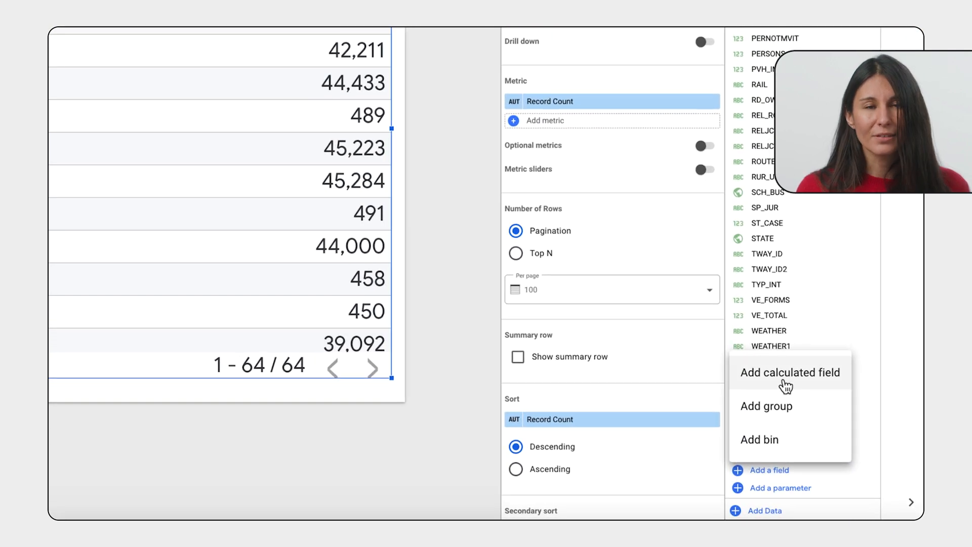
pyautogui.click(750, 378)
pyautogui.click(898, 452)
pyautogui.write('If year is four digits then use it to make a date if not then use date partition')
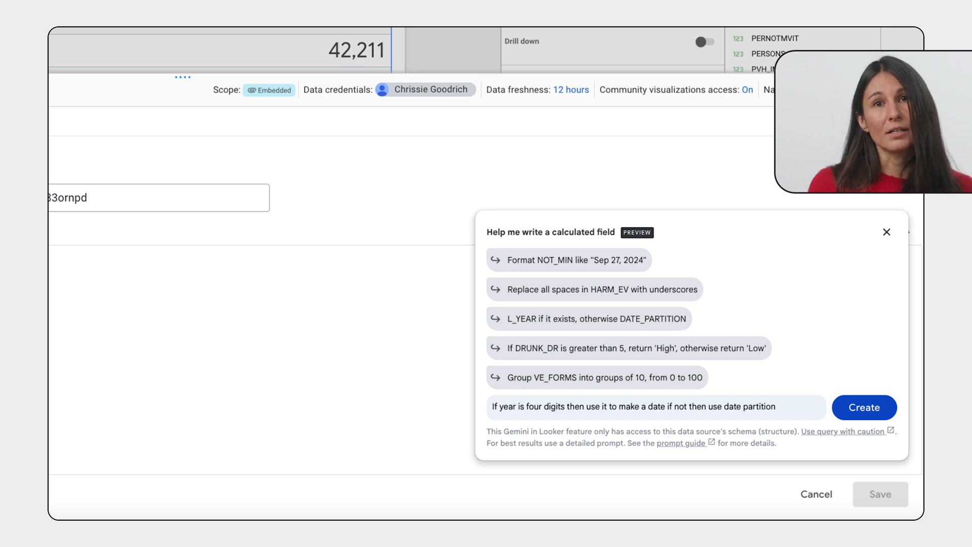
pyautogui.press('Return')
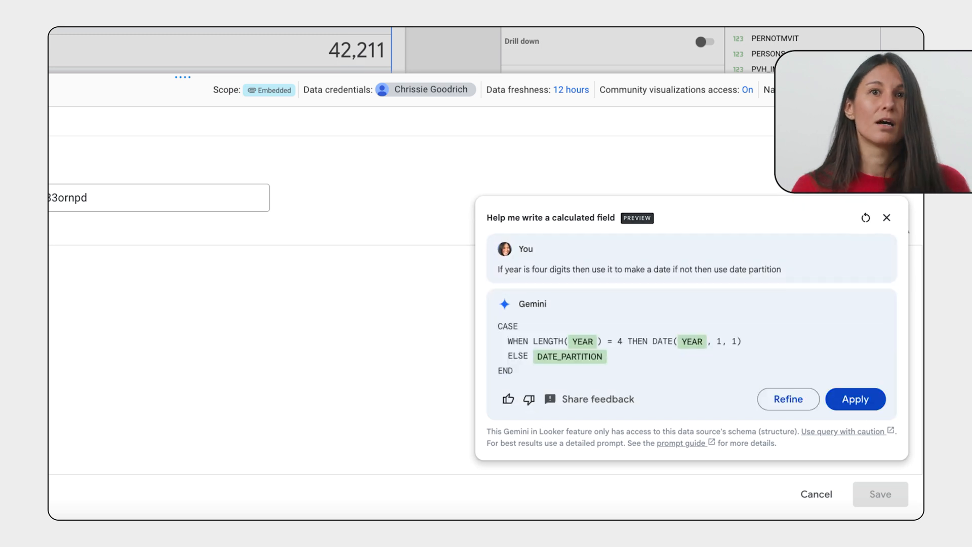
# Apply the suggested CASE formula and save the field as DATE_YEAR_CORRECTED
pyautogui.click(874, 401)
pyautogui.write('DATE_YEAR_CORREC')
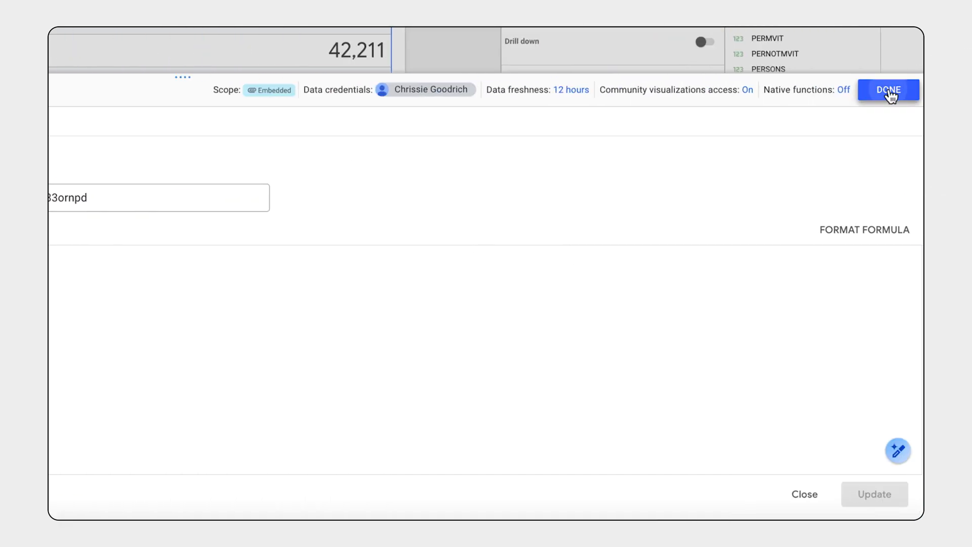
pyautogui.click(890, 90)
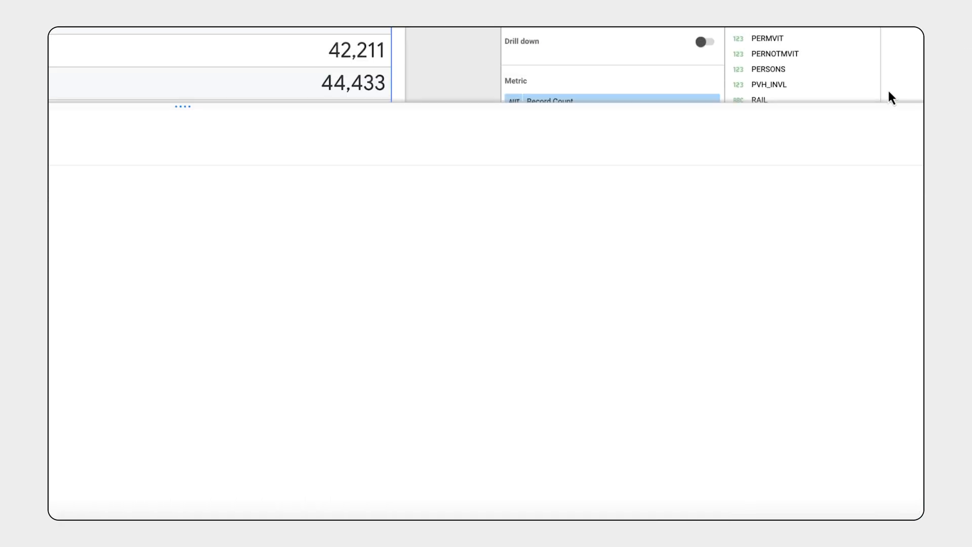
# Start another calculated field and prompt Gemini with "Get year from date year corrected"
pyautogui.click(769, 470)
pyautogui.click(793, 372)
pyautogui.click(894, 446)
pyautogui.write('Get year from date year correcte')
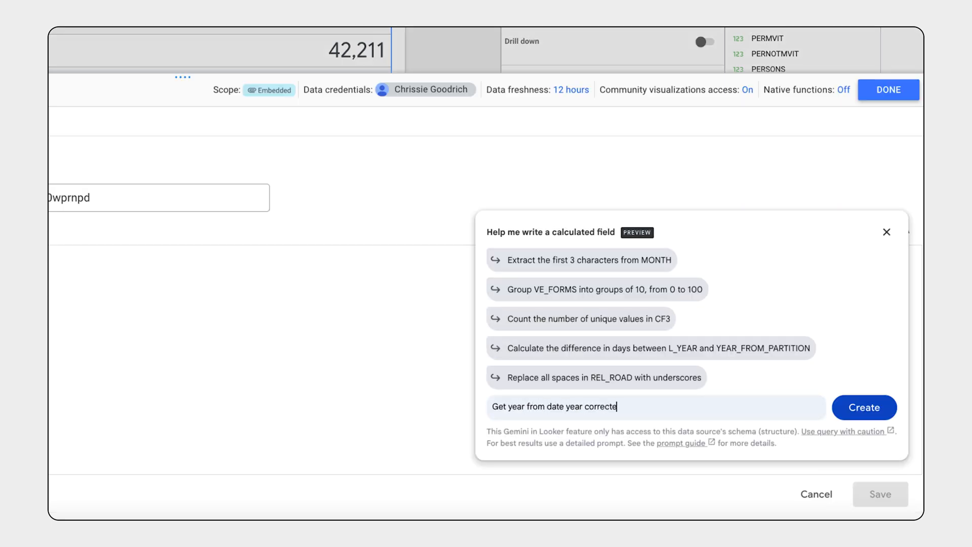
pyautogui.write('d')
pyautogui.press('Return')
# Apply the suggested YEAR(DATE_YEAR_CORRECTED) formula and save the field as CORRECTED_YEAR
pyautogui.click(854, 399)
pyautogui.click(215, 197)
pyautogui.write('CORRECTED_YEAR')
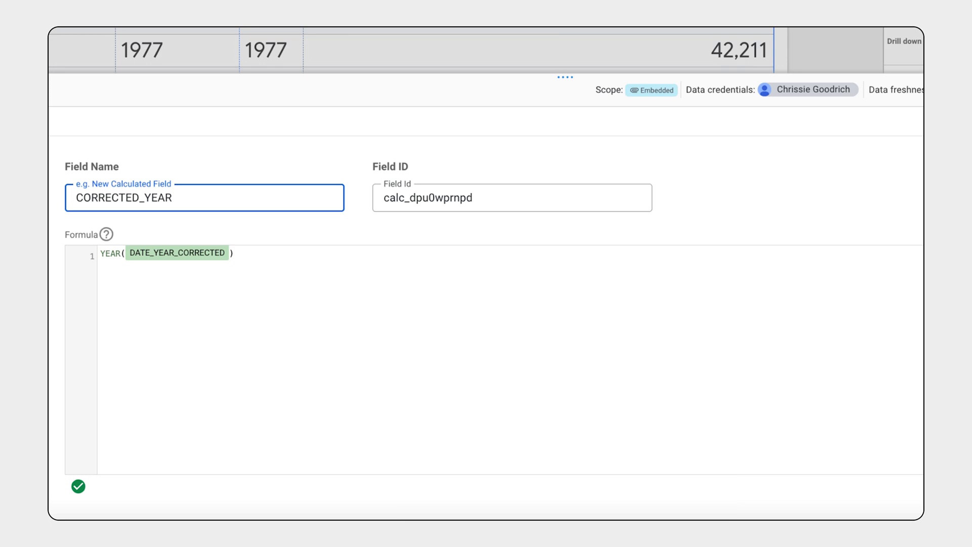
pyautogui.click(821, 523)
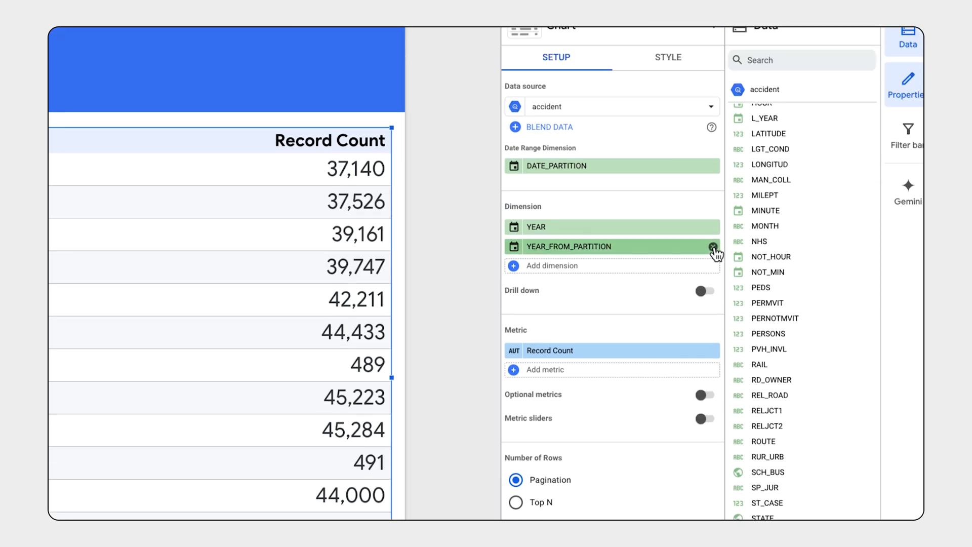
# Replace the table's YEAR_FROM_PARTITION dimension with the corrected year field
pyautogui.click(714, 247)
pyautogui.moveTo(784, 203); pyautogui.dragTo(647, 239)
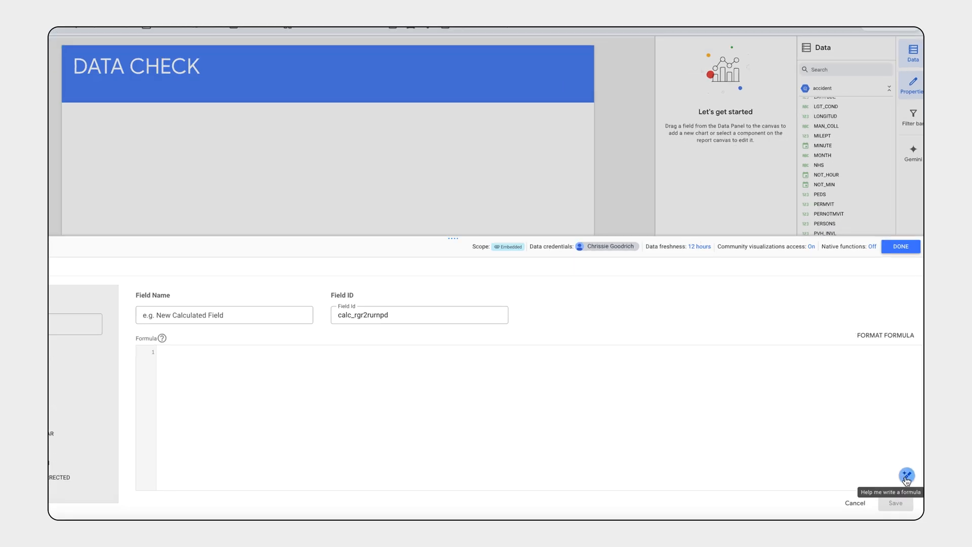
# Prompt Gemini with "add people not in vehicles and people in vehicles together" and apply the PERNOTMVIT + PERMVIT formula
pyautogui.write('add people not in vehicles a')
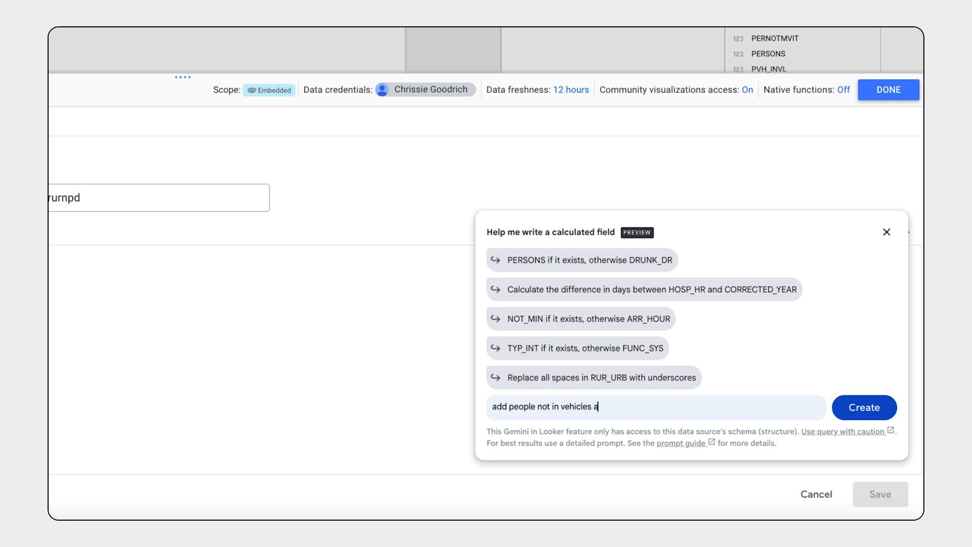
pyautogui.write('nd people in vehicles together')
pyautogui.press('Return')
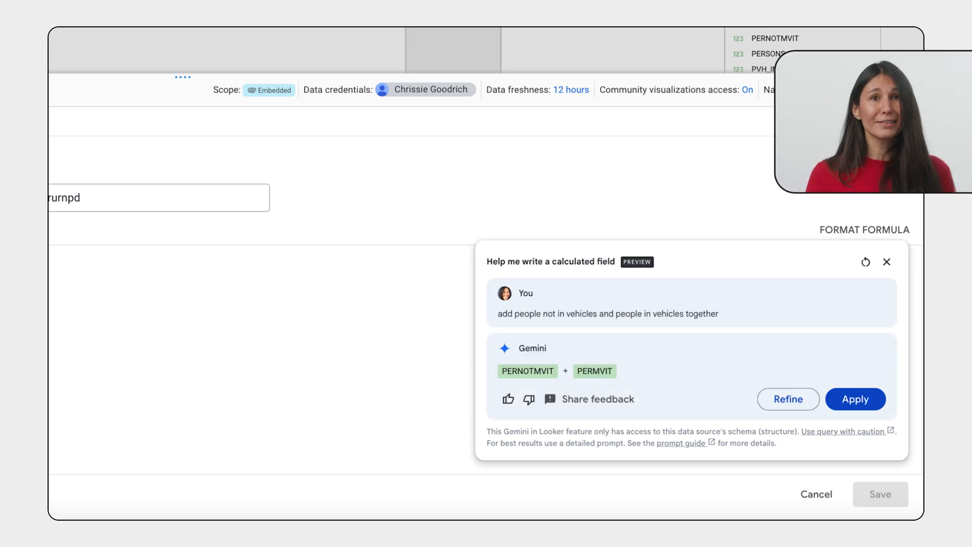
pyautogui.click(869, 394)
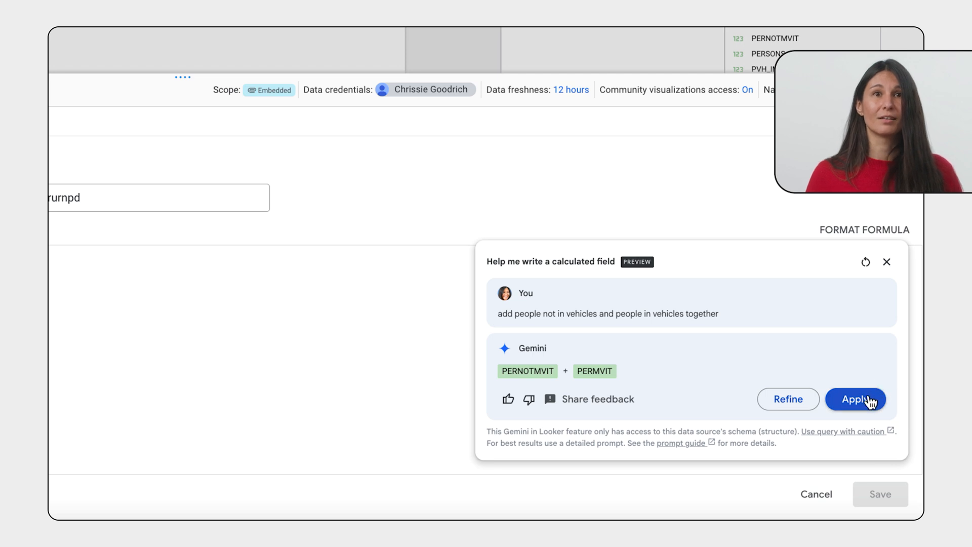
# Name the calculated field ALL_PEOPLE and save it
pyautogui.click(204, 198)
pyautogui.write('ALL_PEOPLE')
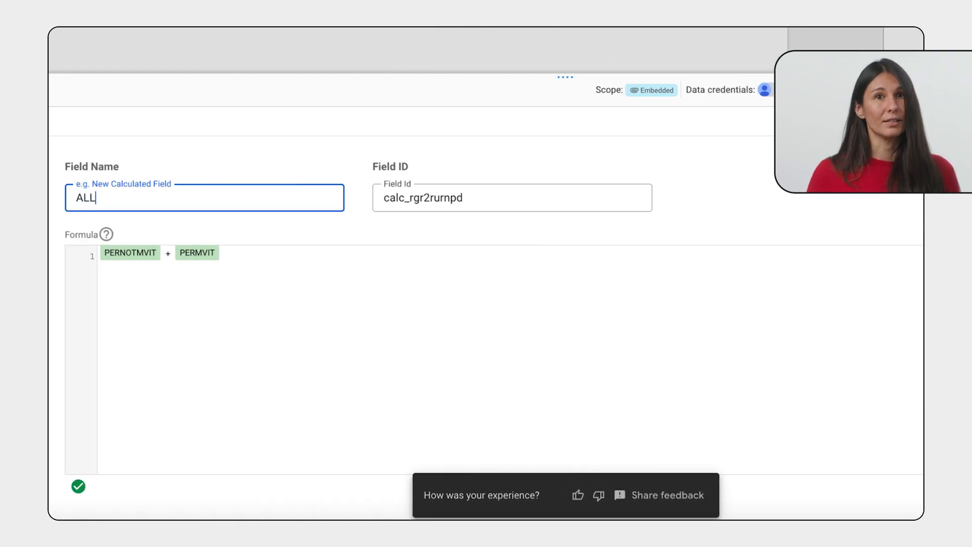
pyautogui.click(887, 495)
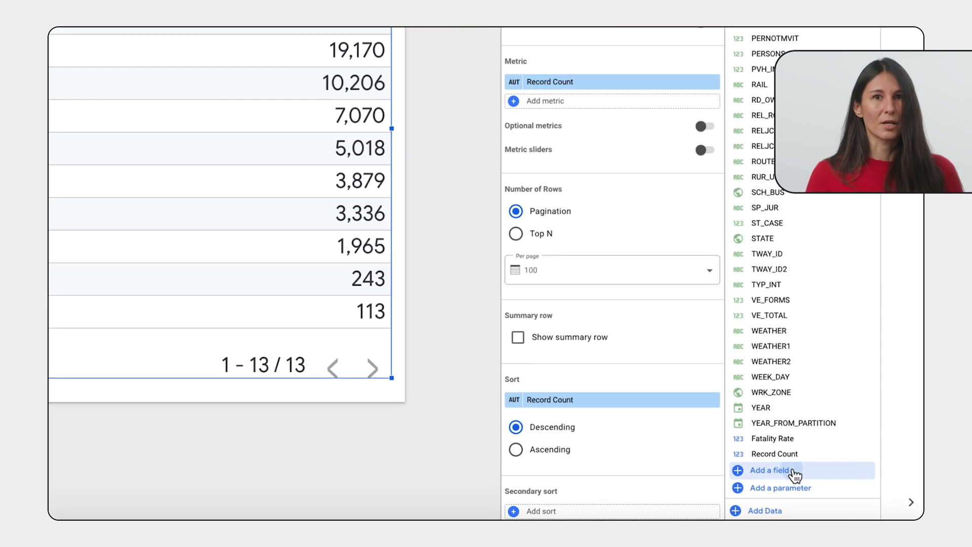
# In a new calculated field, ask Gemini to indicate Rainy if weather is Rain, clear if Clear, and otherwise other
pyautogui.click(793, 472)
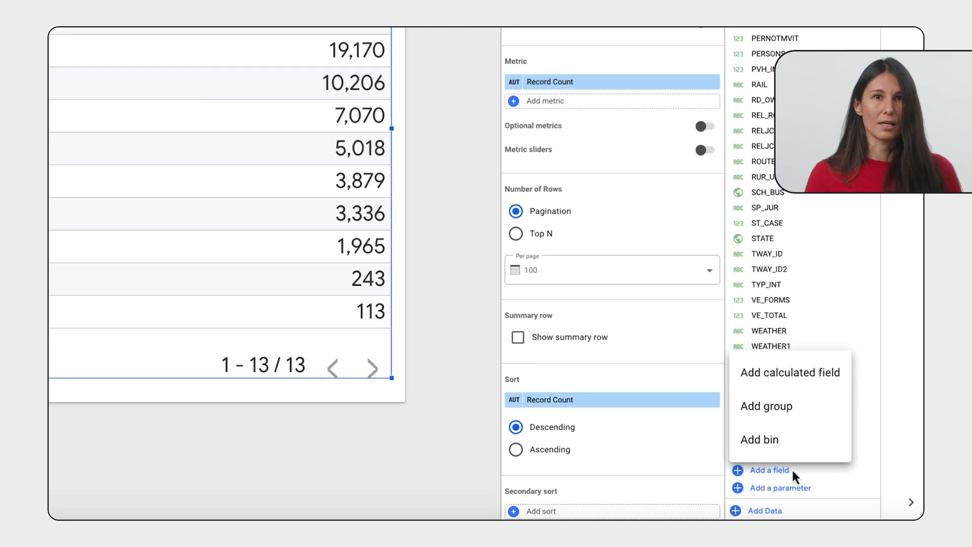
pyautogui.click(777, 371)
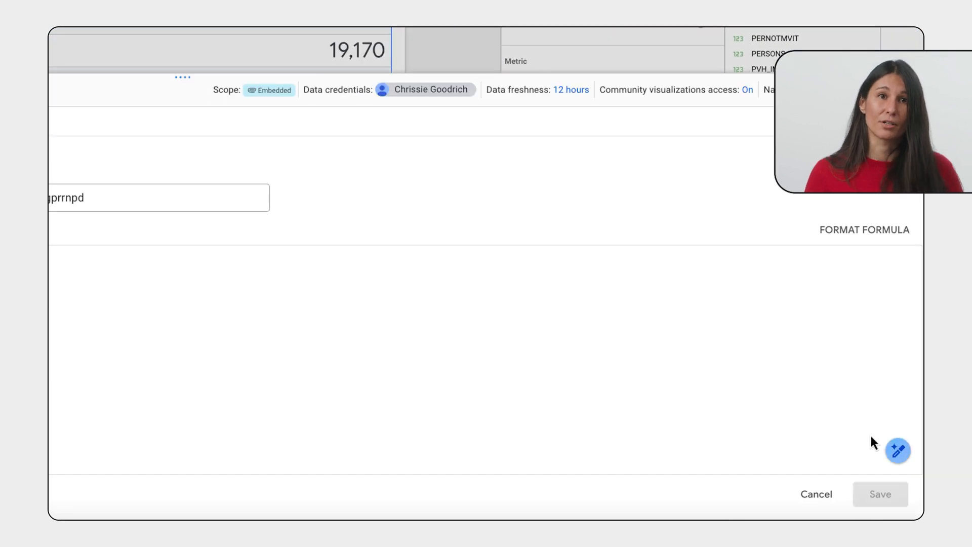
pyautogui.click(898, 454)
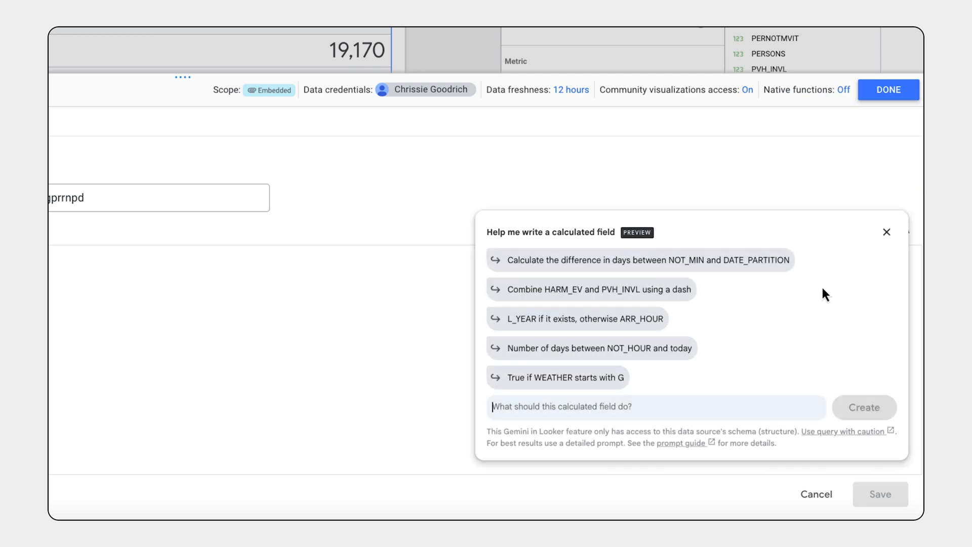
pyautogui.write('If')
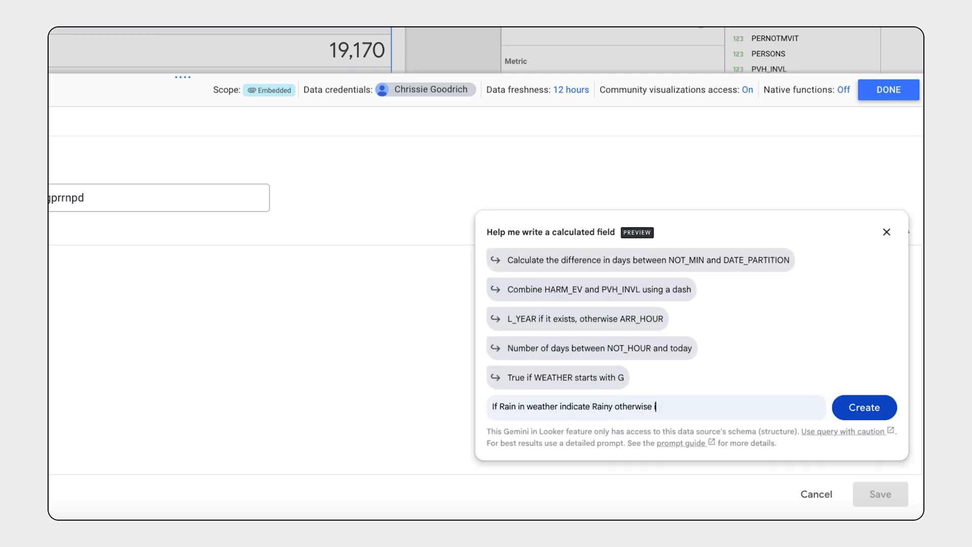
pyautogui.write('lear otherwise indicate othe')
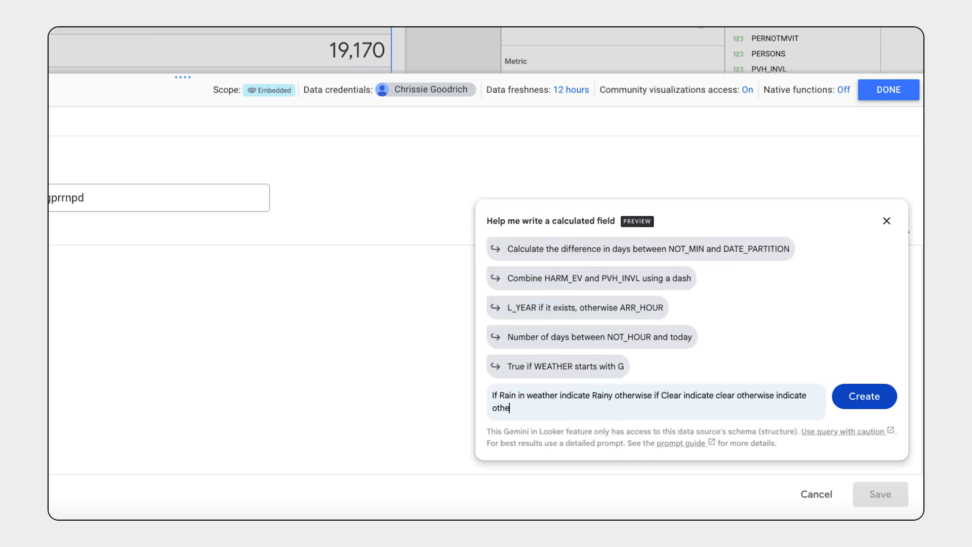
pyautogui.write('r')
pyautogui.press('Return')
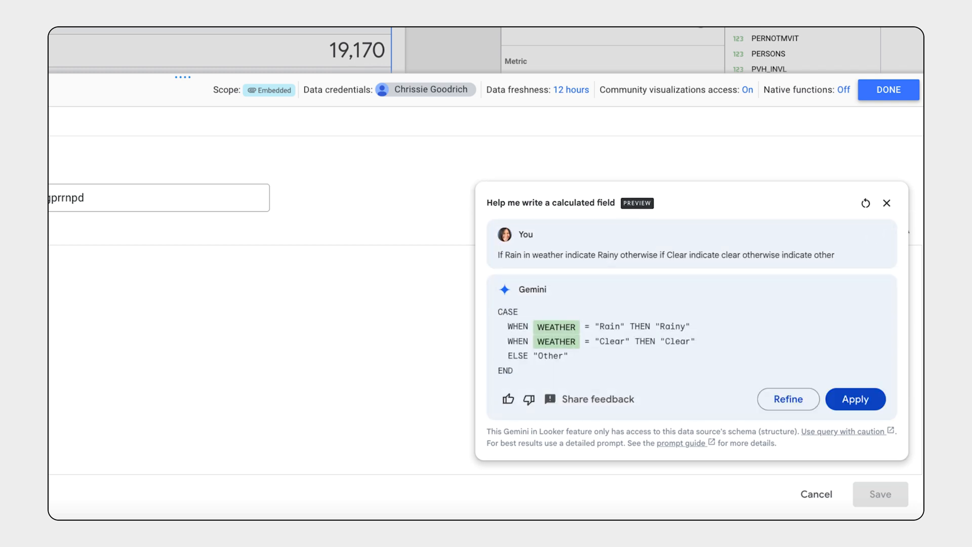
# Save the suggested weather formula as the field RAIN_OR_SHINE and add it to the table's dimensions
pyautogui.click(858, 401)
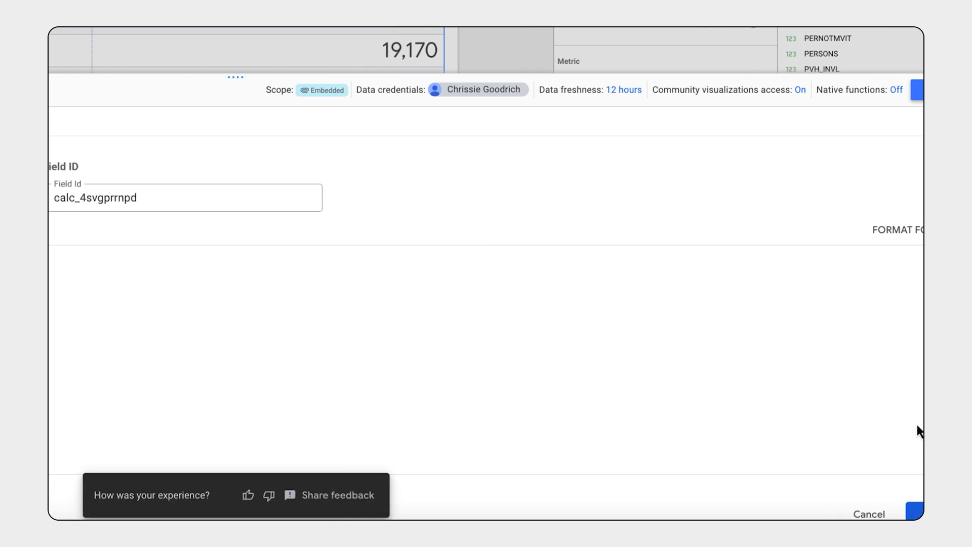
pyautogui.write('RAIN_OR_SHI')
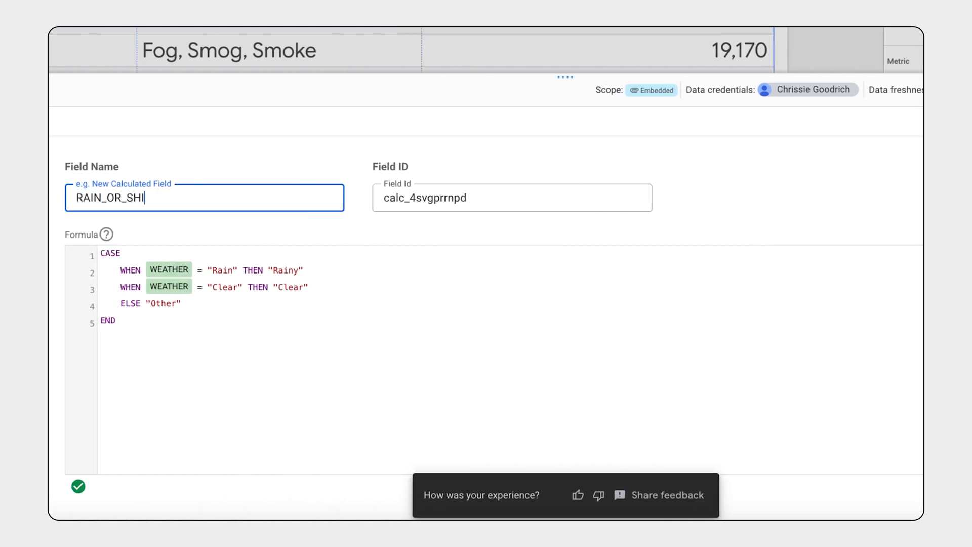
pyautogui.click(886, 493)
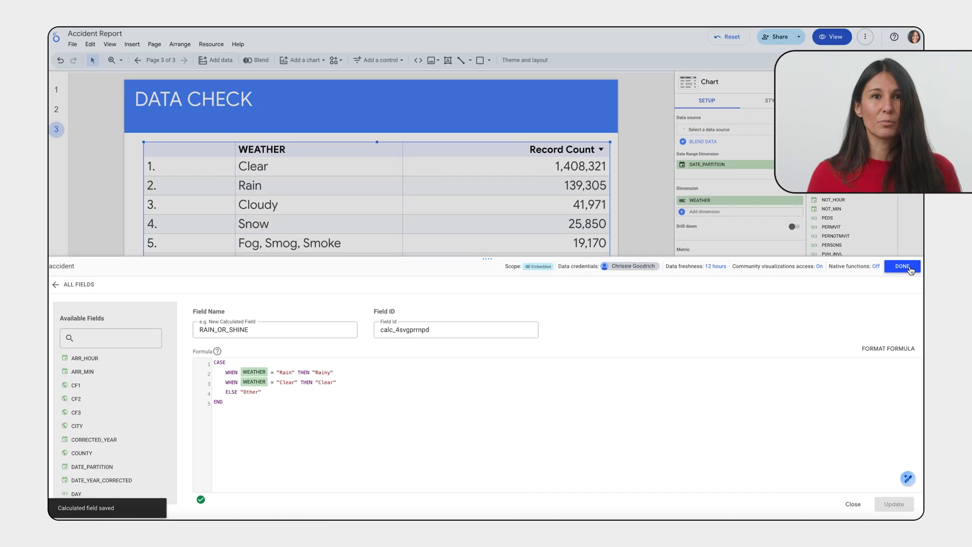
pyautogui.click(902, 266)
pyautogui.moveTo(841, 272); pyautogui.dragTo(763, 219)
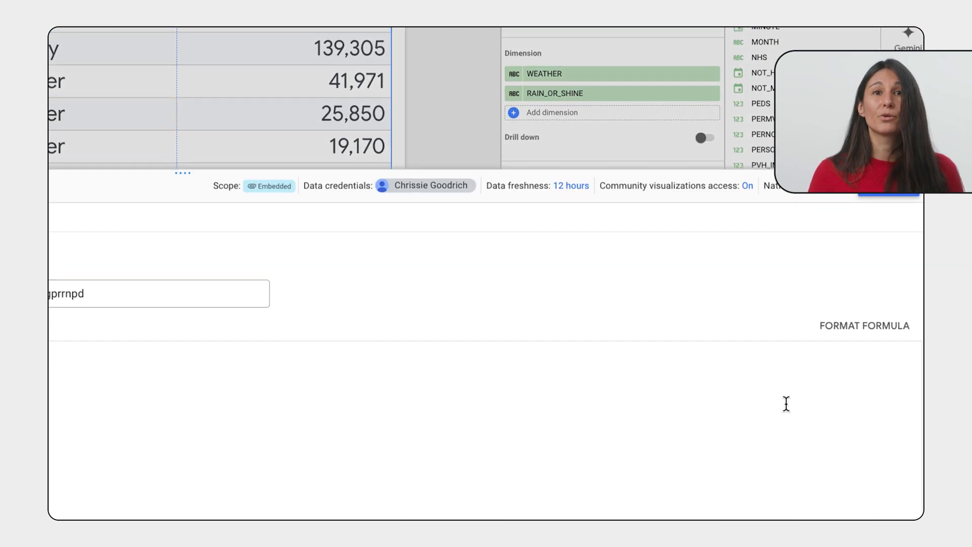
# Have Gemini expand the RAIN_OR_SHINE formula to Precipitation for rain, snow, sleet or hail, Clear, Unknown for unknown or not reported, otherwise Other, and update the field
pyautogui.click(898, 450)
pyautogui.write("Using this formula expand to say that if Rain snow sleet or hail are in weather then indicate precipitation otherwise if it's clear indicate clear if it's unknown or not reported indicate Unknown otherwise say Other")
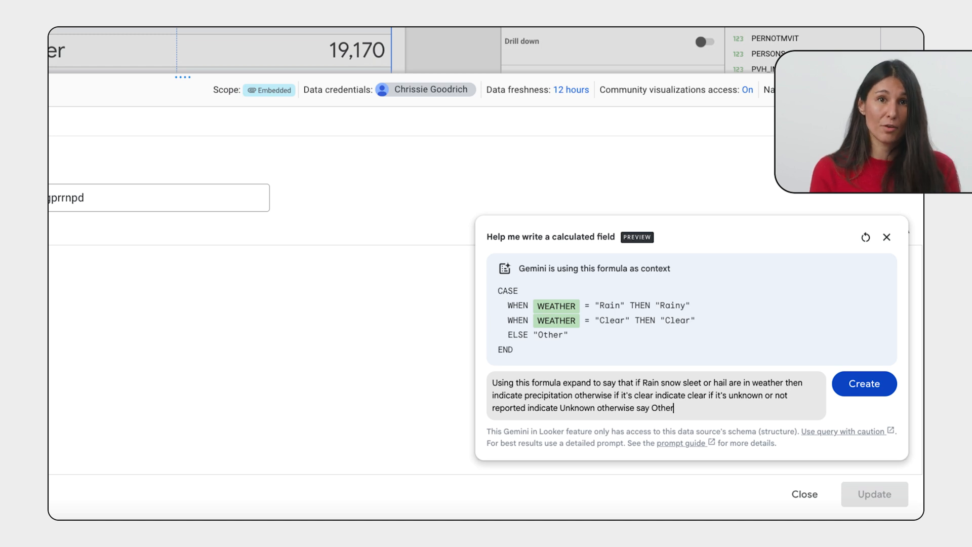
pyautogui.press('Return')
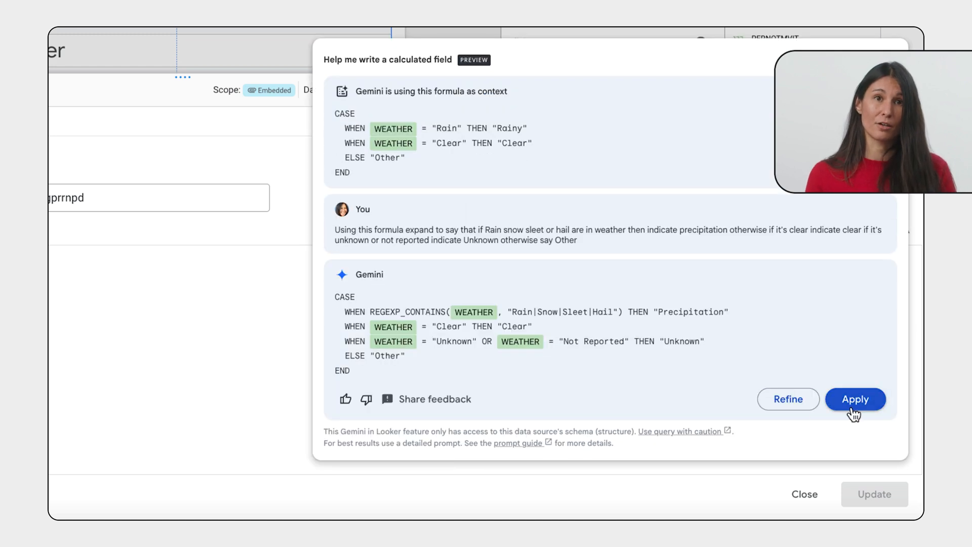
pyautogui.click(853, 405)
pyautogui.click(870, 512)
pyautogui.click(893, 95)
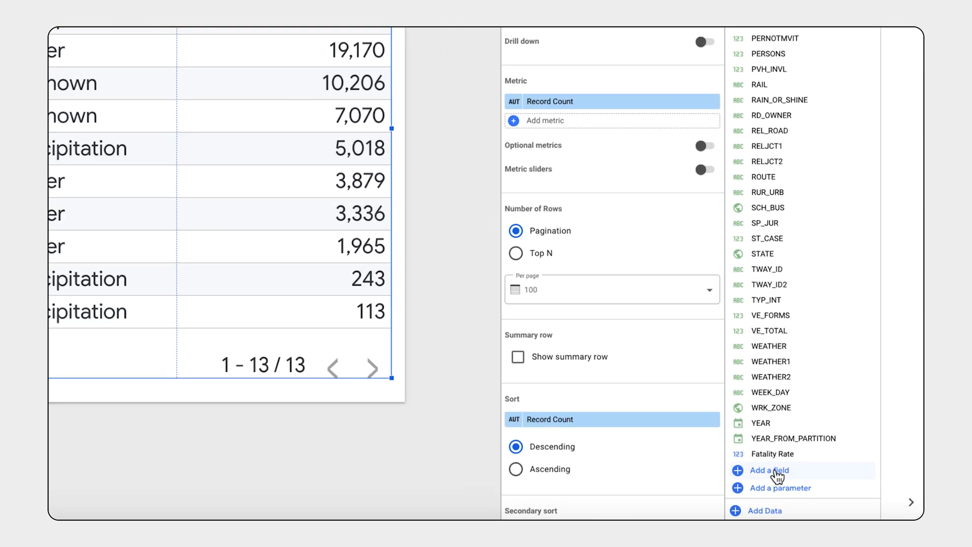
# In a new calculated field, prompt Gemini with "Bucket months into seasons by the northern hemisphere seasons" and apply the suggested MONTH formula
pyautogui.click(779, 473)
pyautogui.click(776, 363)
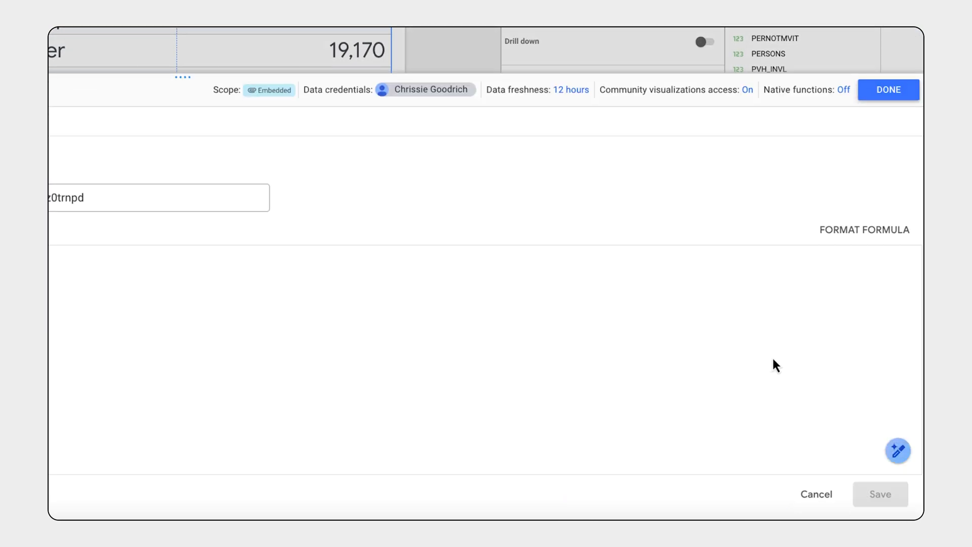
pyautogui.click(896, 452)
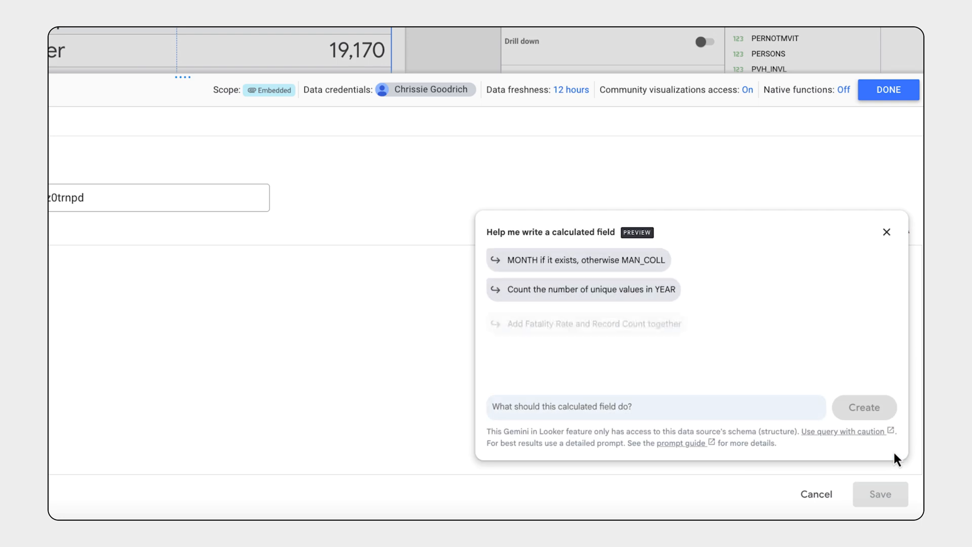
pyautogui.write('Bucket months into seasons by the northern hemisphere seasons')
pyautogui.click(881, 402)
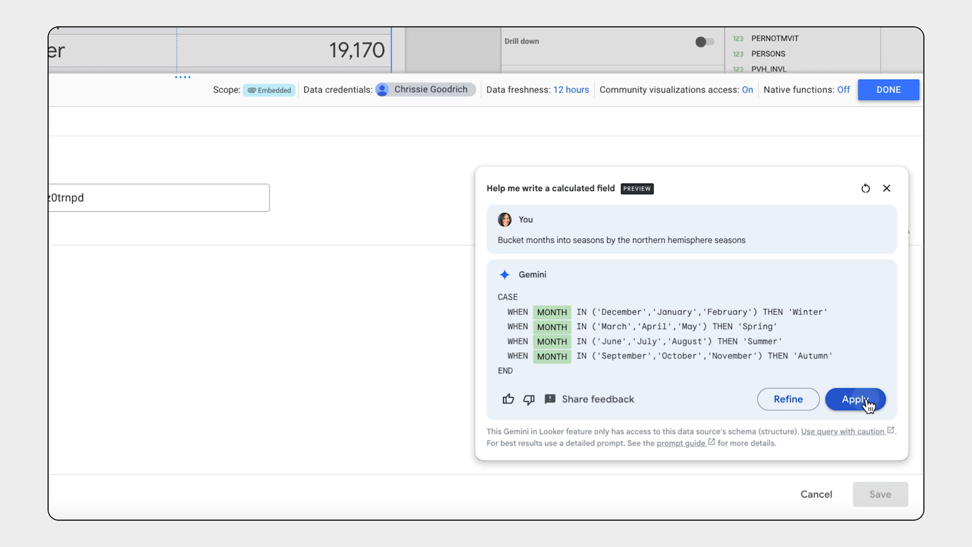
pyautogui.click(868, 404)
# Name the calculated field SEASONS, save it and finish editing the data source's fields
pyautogui.write('SEASONS')
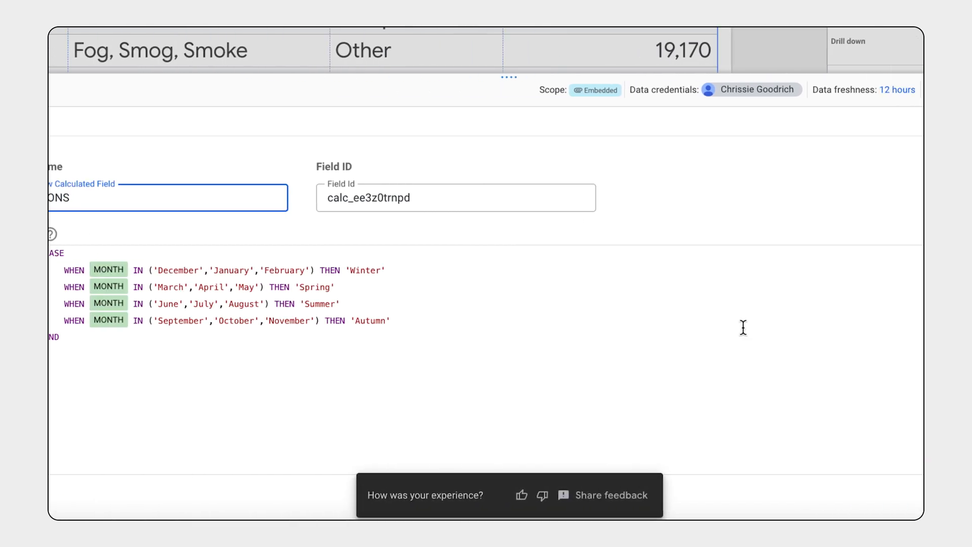
pyautogui.click(878, 495)
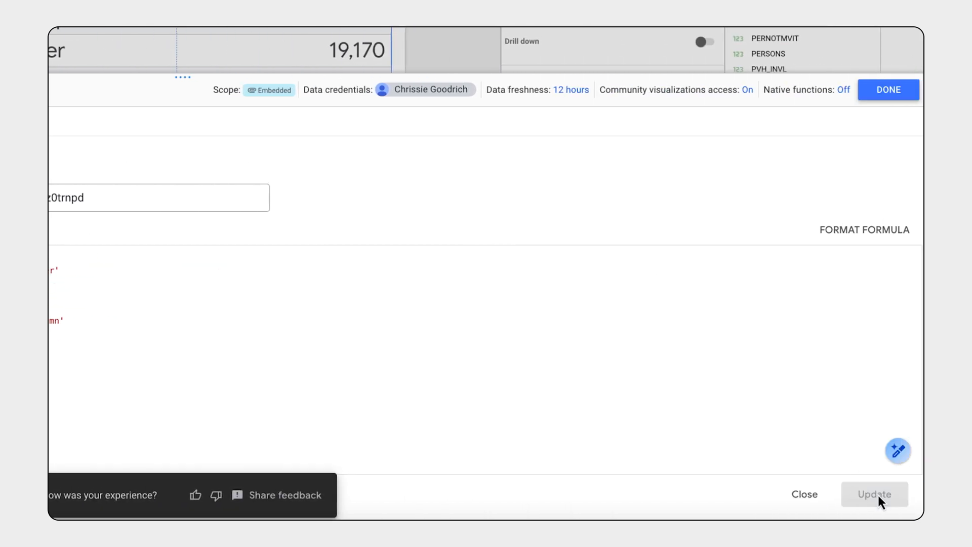
pyautogui.click(890, 91)
pyautogui.click(56, 90)
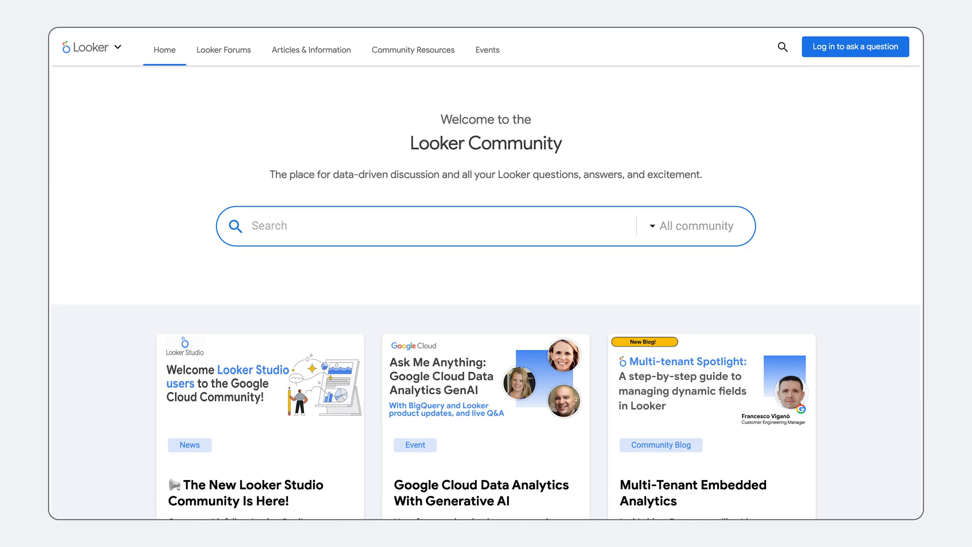
pyautogui.scroll(-6, 486, 273)
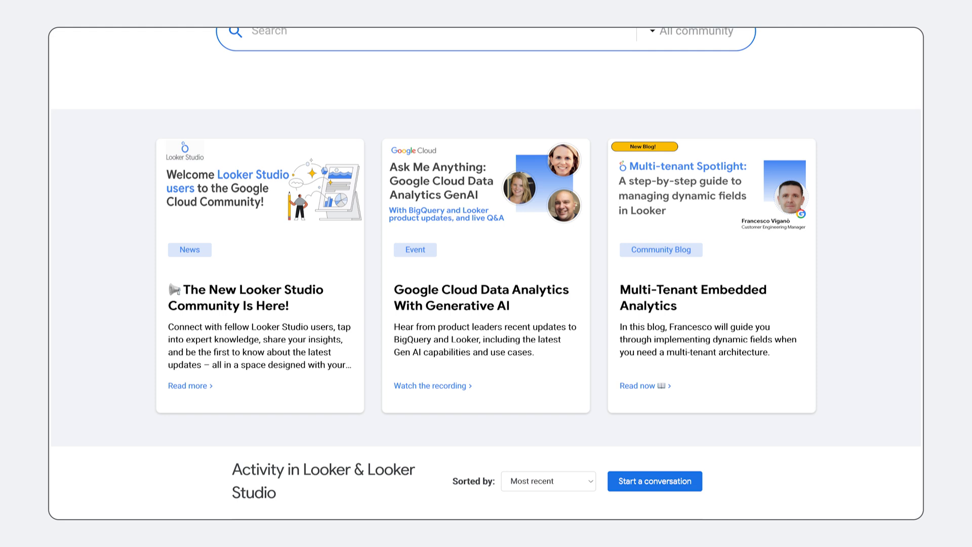
pyautogui.scroll(-3, 486, 273)
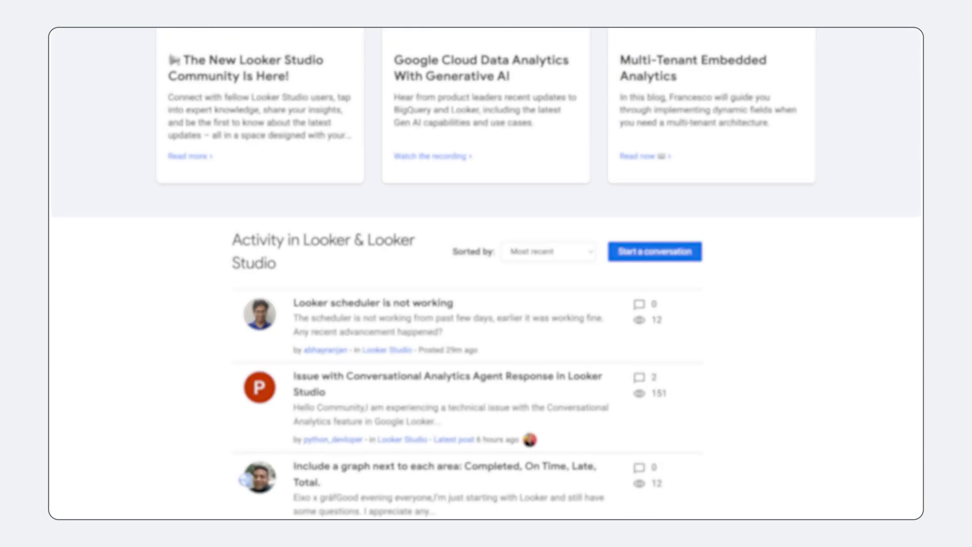